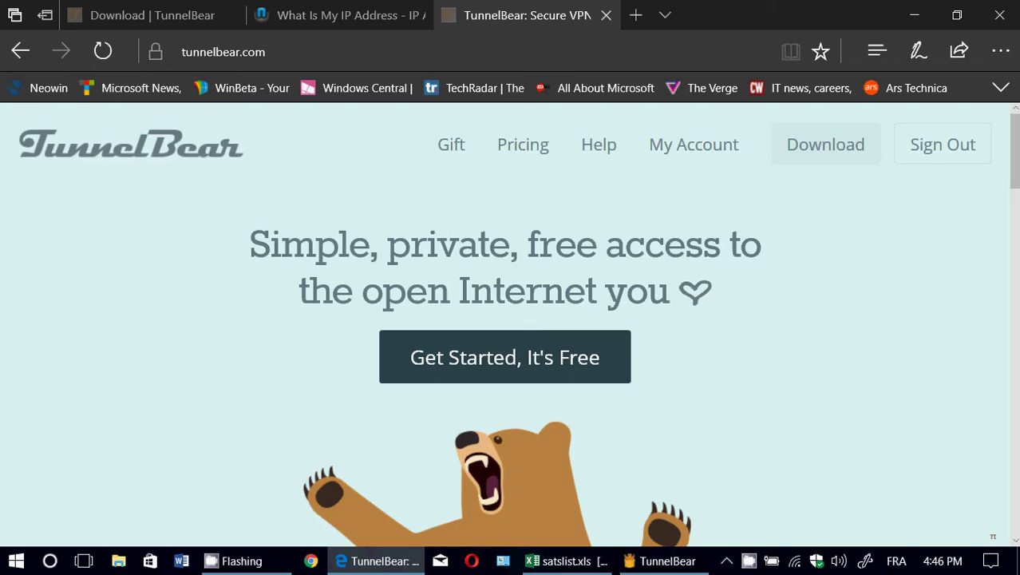
# - Skim the TunnelBear home page and view the desktop and mobile platforms offered on its download page
pyautogui.moveTo(663, 560)
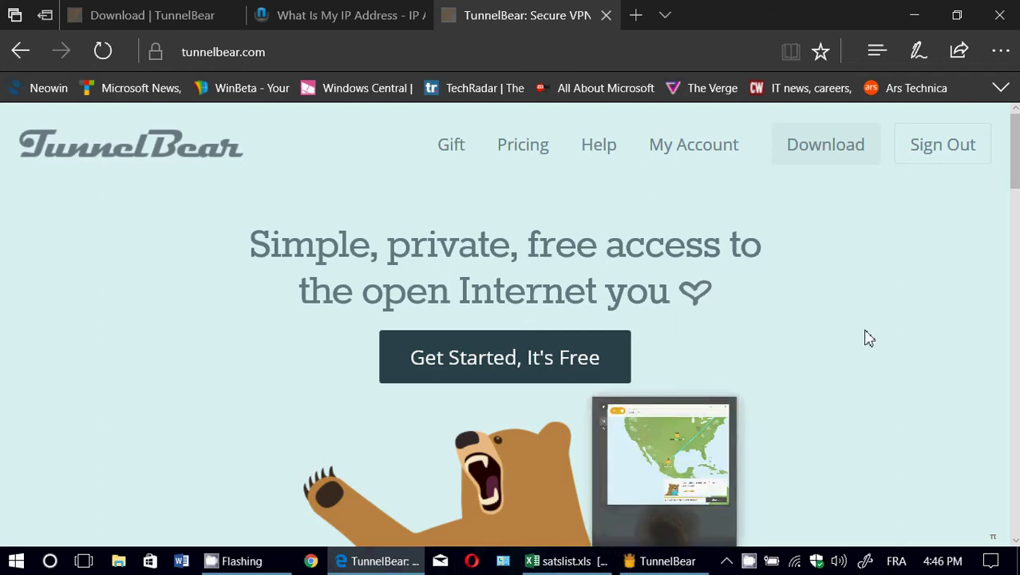
pyautogui.scroll(-6, 868, 337)
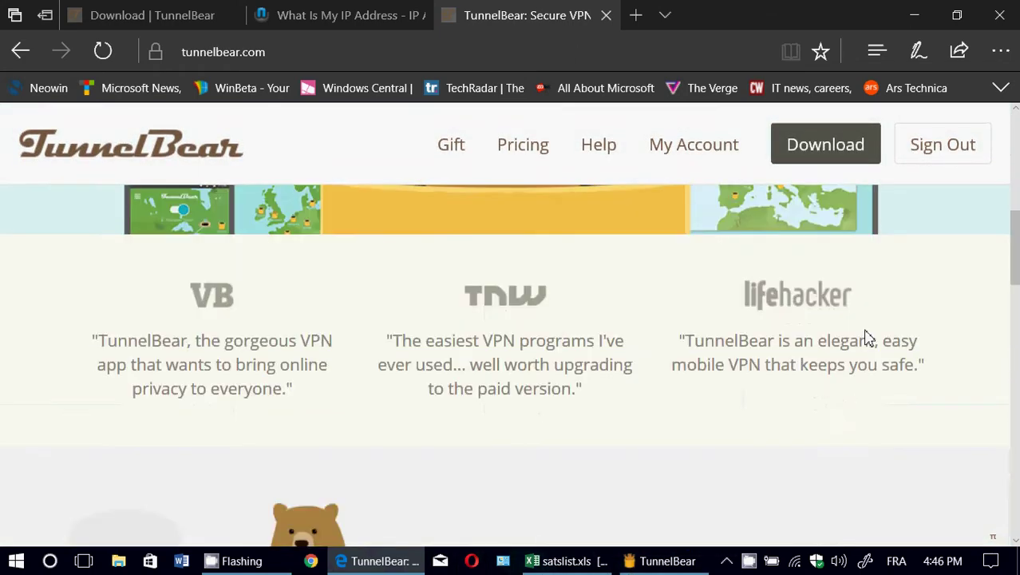
pyautogui.scroll(6, 868, 338)
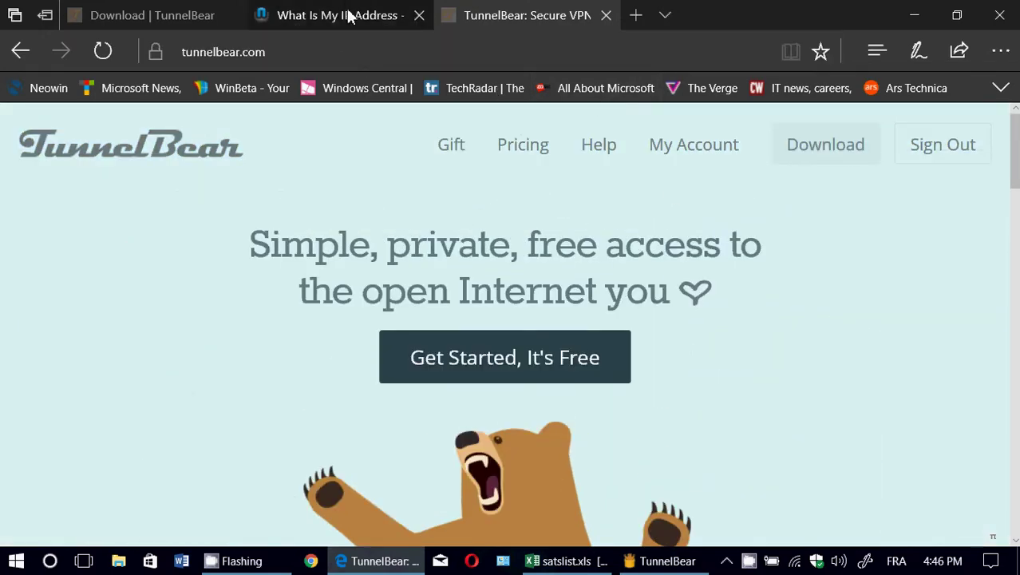
pyautogui.click(184, 17)
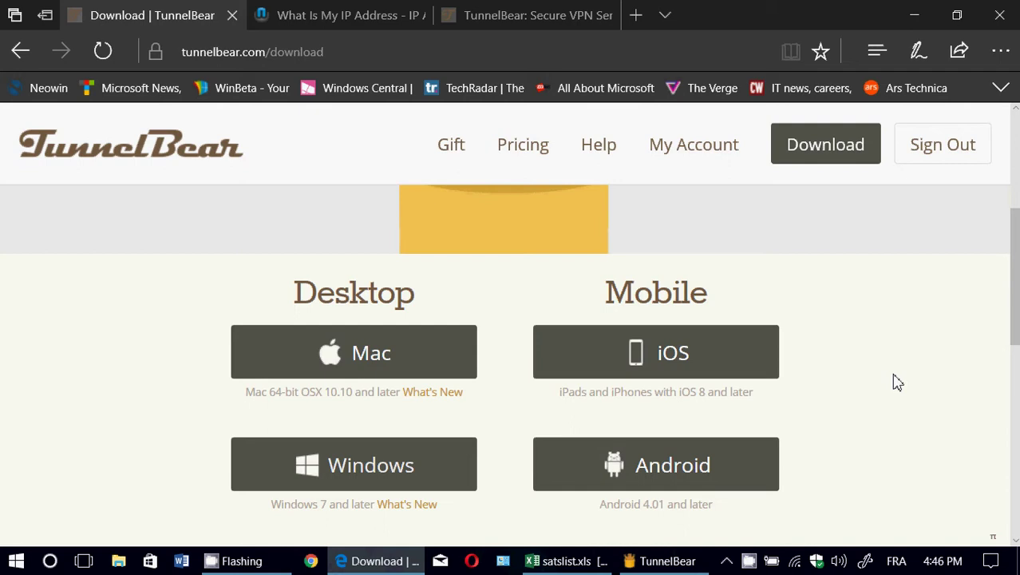
# - View the active tunnel in the TunnelBear app, and check the public IP address and its location on whatismyip.com
pyautogui.click(662, 562)
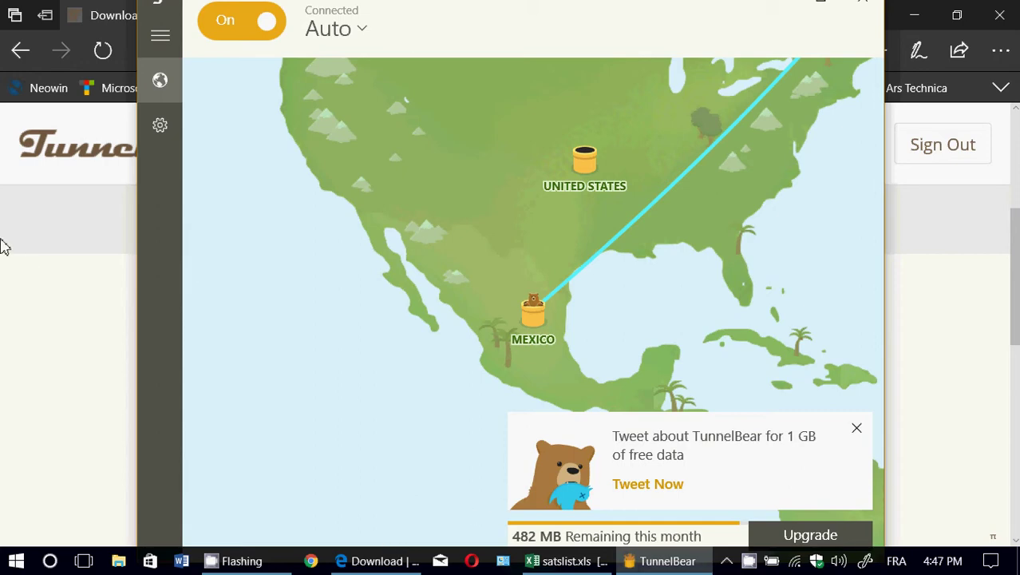
pyautogui.click(41, 301)
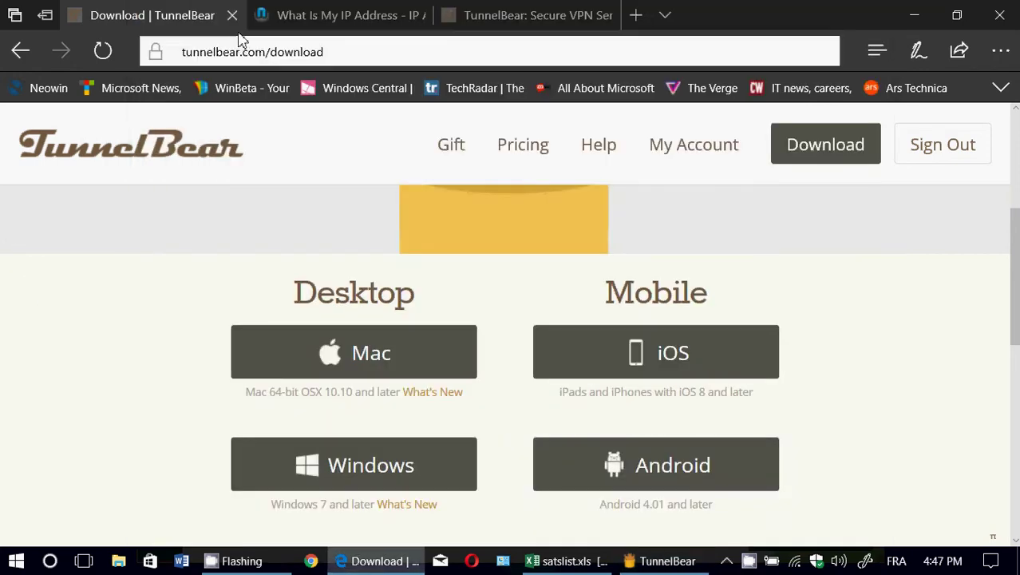
pyautogui.click(348, 16)
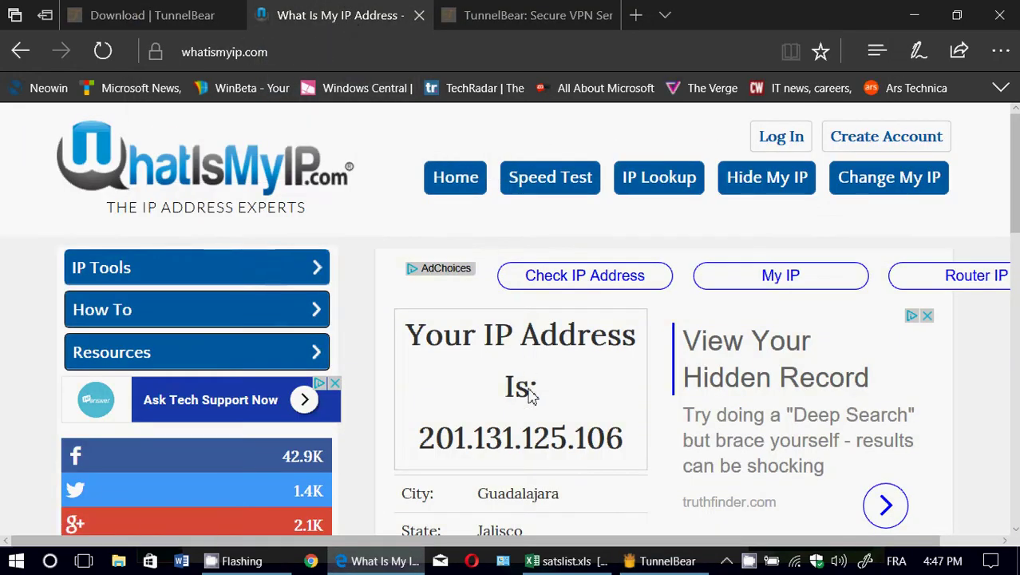
pyautogui.scroll(-2, 638, 376)
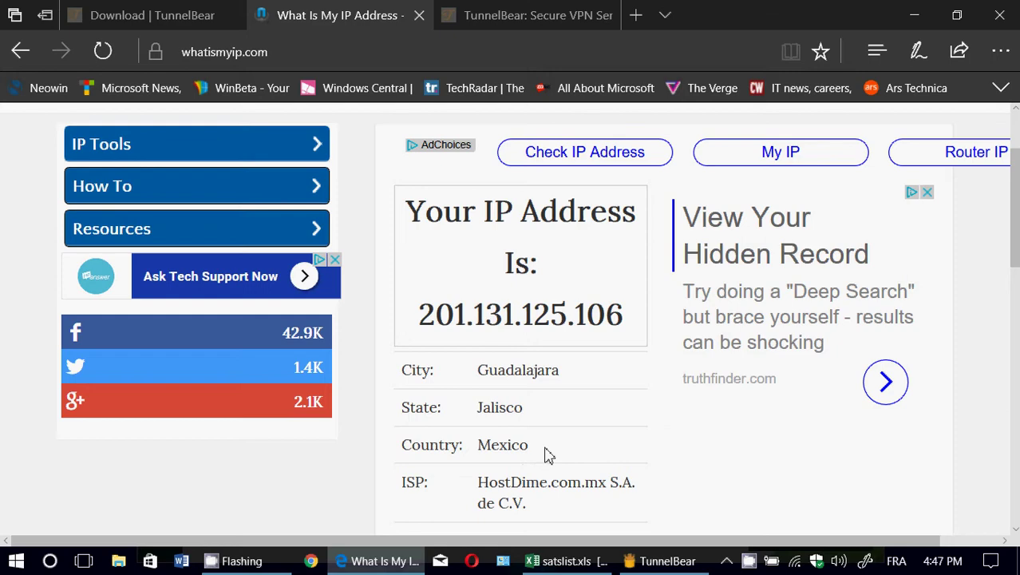
pyautogui.scroll(2, 548, 454)
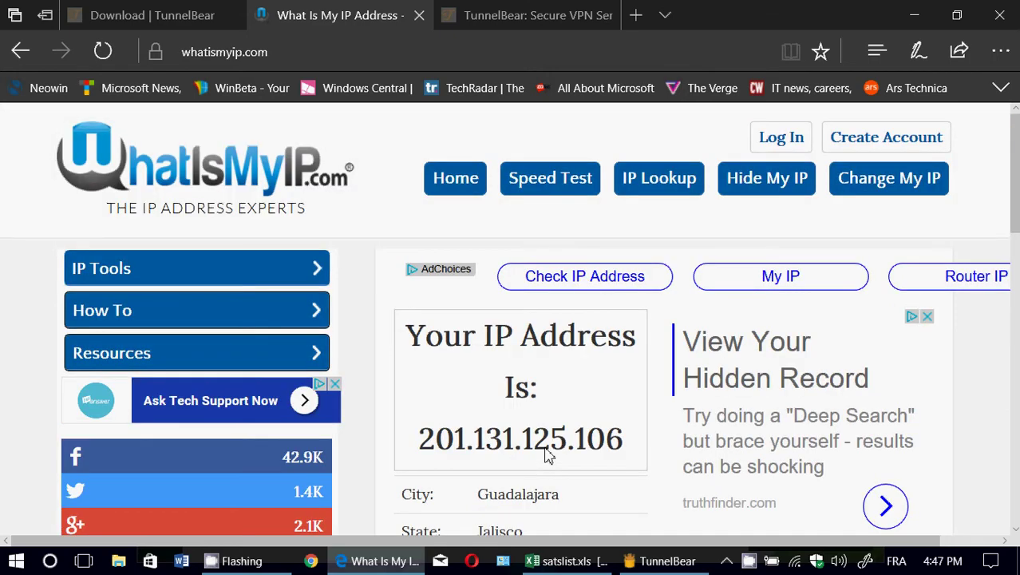
pyautogui.scroll(-1, 547, 454)
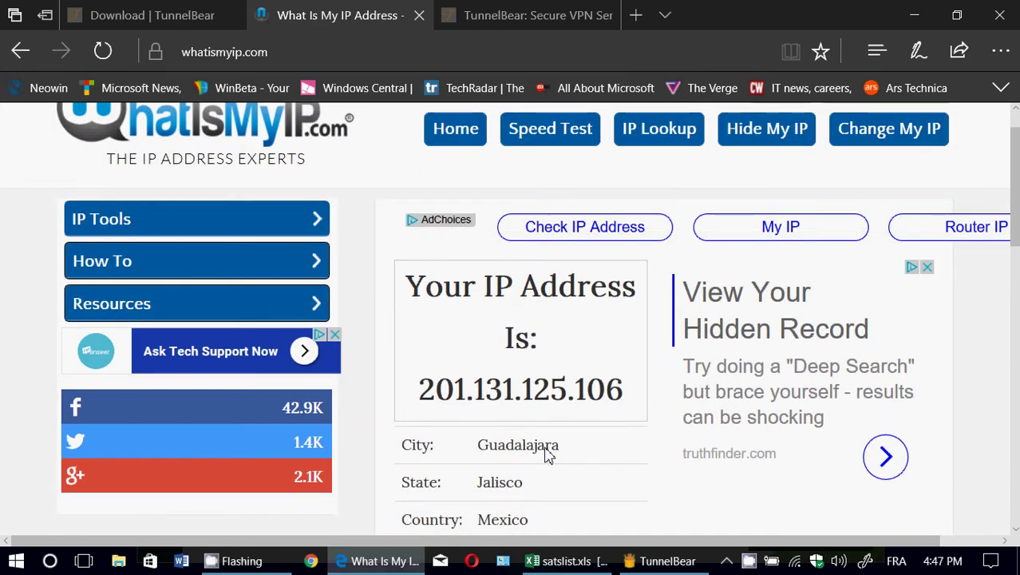
pyautogui.moveTo(131, 15)
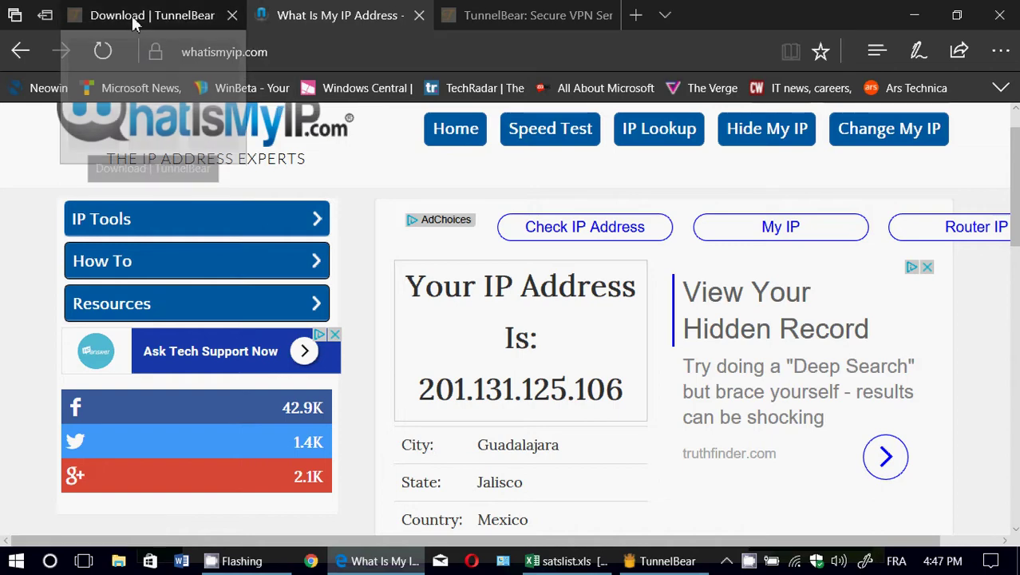
# - Switch to the TunnelBear app, view the list of available connection countries without changing the selection, and return to the browser
pyautogui.click(663, 562)
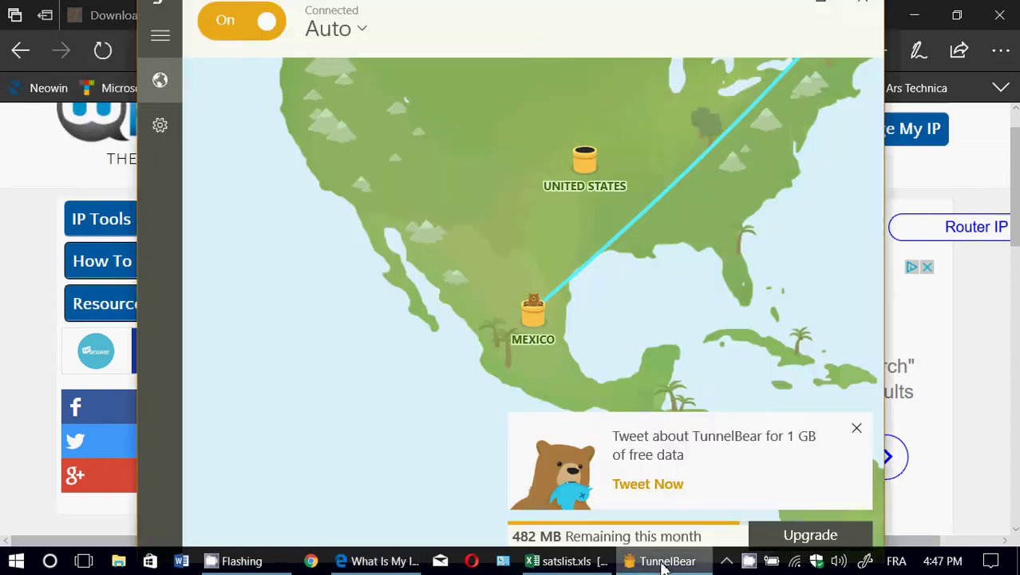
pyautogui.click(358, 36)
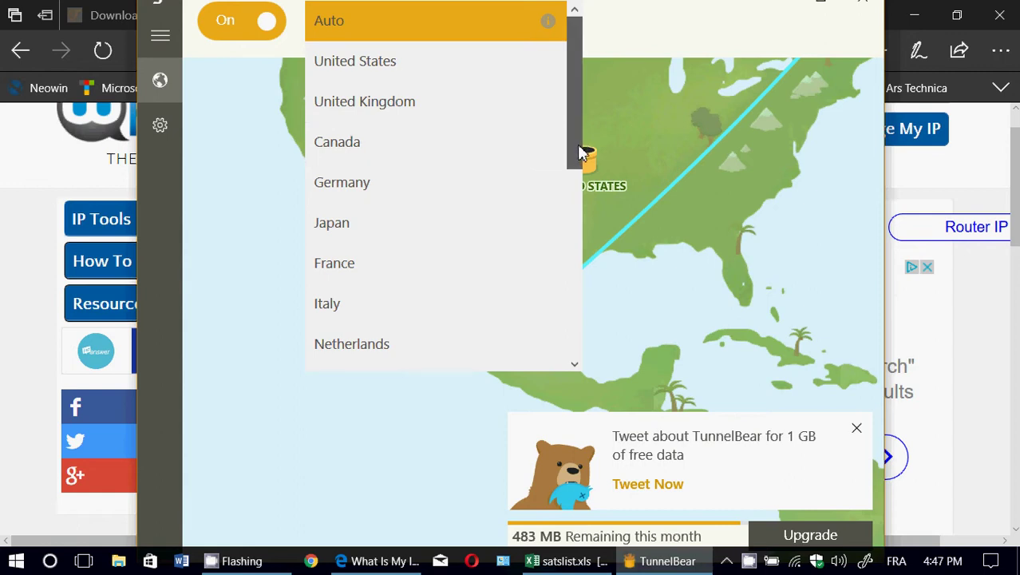
pyautogui.moveTo(572, 148)
pyautogui.mouseDown()
pyautogui.moveTo(561, 351)
pyautogui.moveTo(570, 148)
pyautogui.mouseUp()
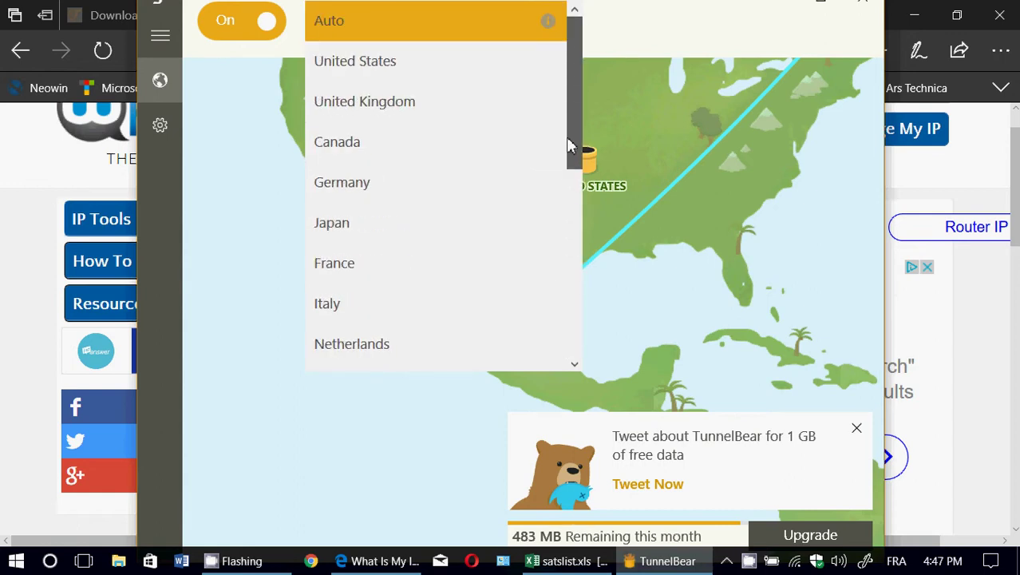
pyautogui.click(669, 16)
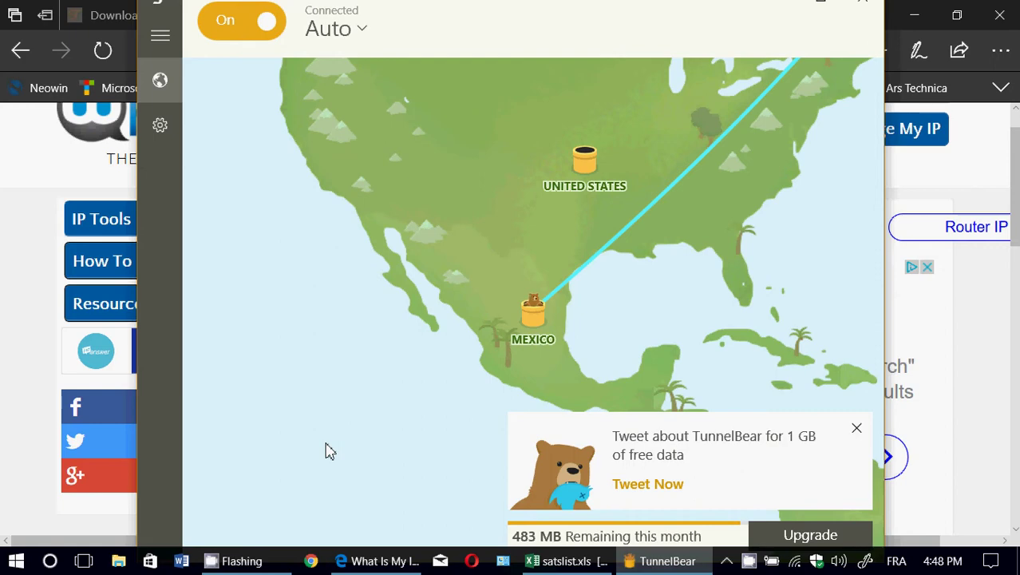
pyautogui.click(31, 158)
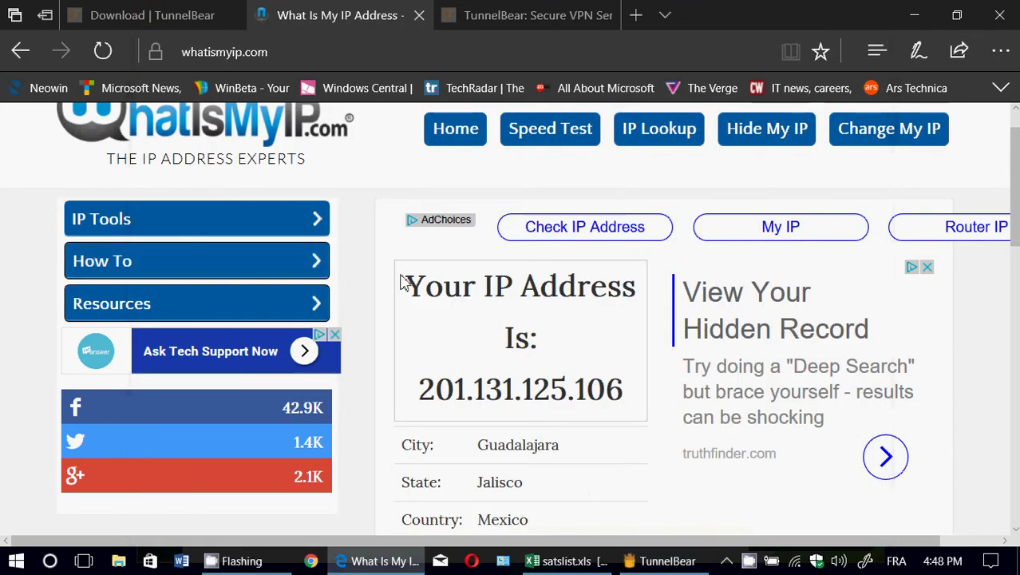
# - Open TunnelBear's pricing page and compare the price and data allowance of the Little, Giant and Grizzly plans
pyautogui.click(140, 10)
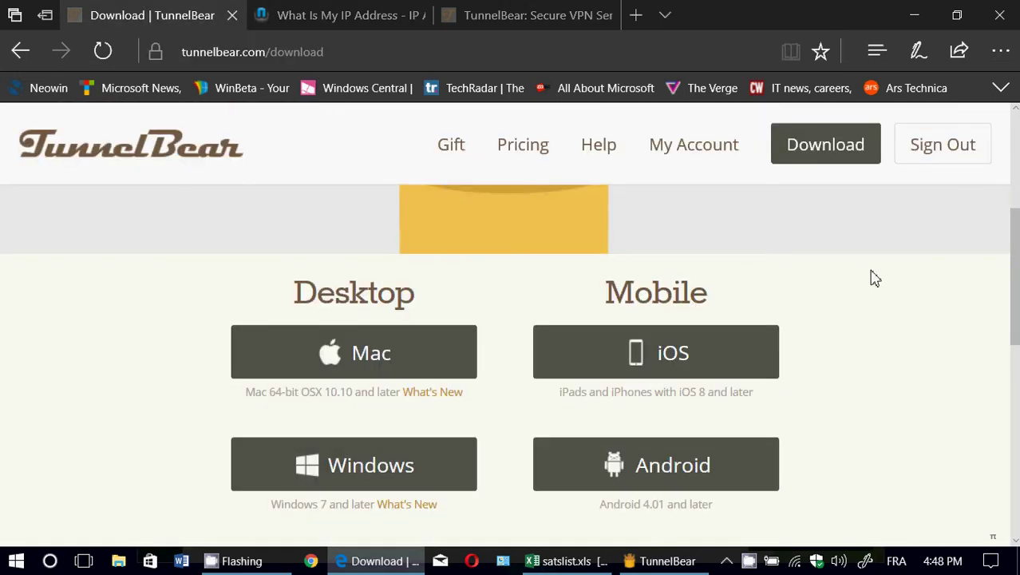
pyautogui.scroll(4, 874, 277)
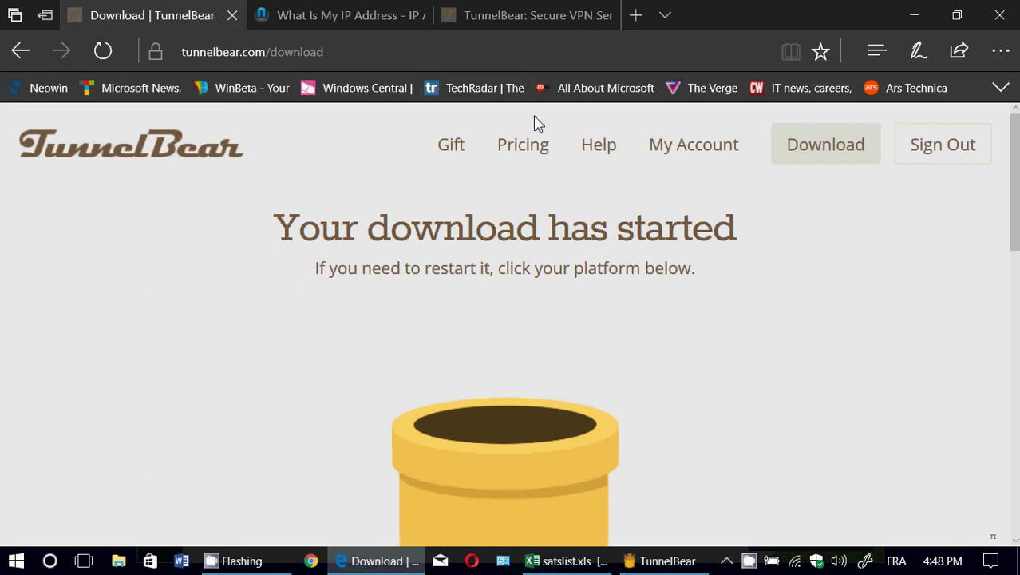
pyautogui.click(523, 152)
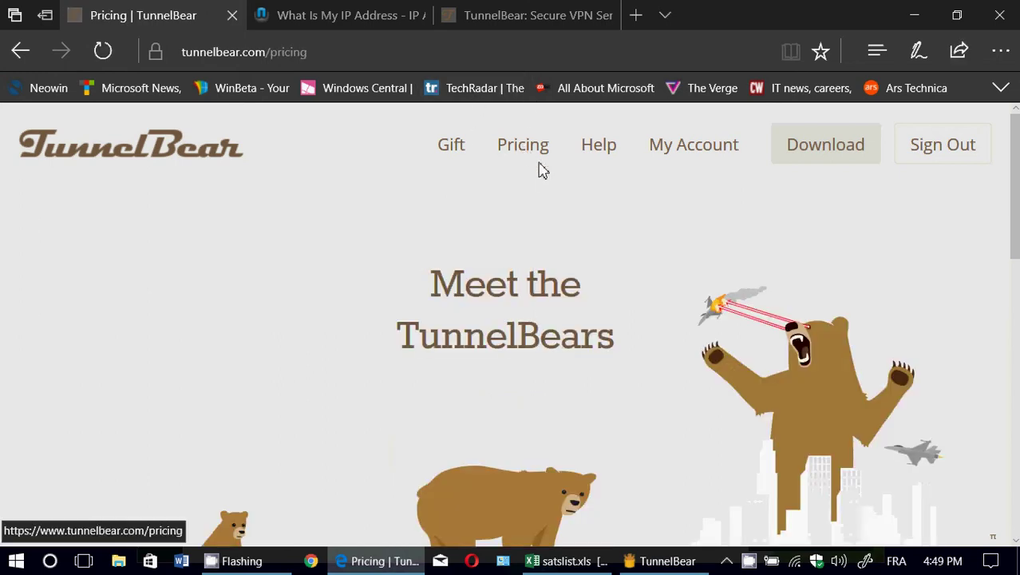
pyautogui.scroll(-3, 613, 375)
pyautogui.scroll(-1, 614, 375)
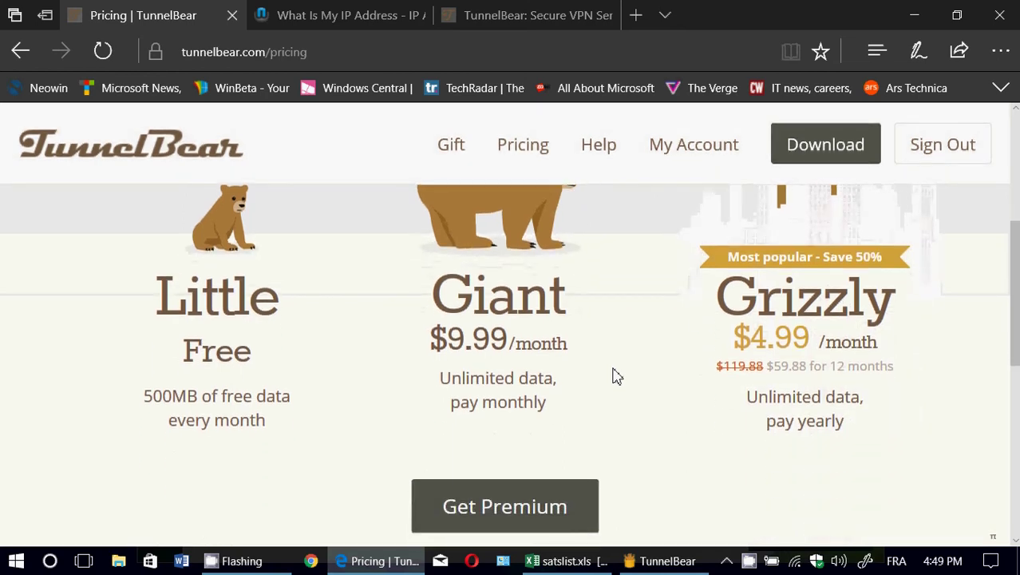
pyautogui.scroll(1, 615, 375)
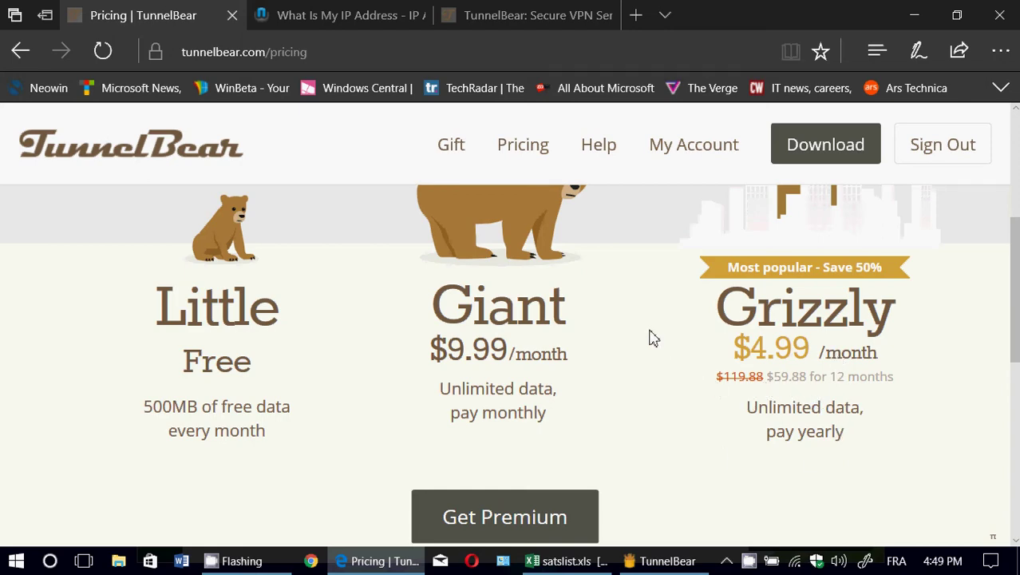
pyautogui.scroll(-2, 644, 396)
pyautogui.scroll(5, 644, 396)
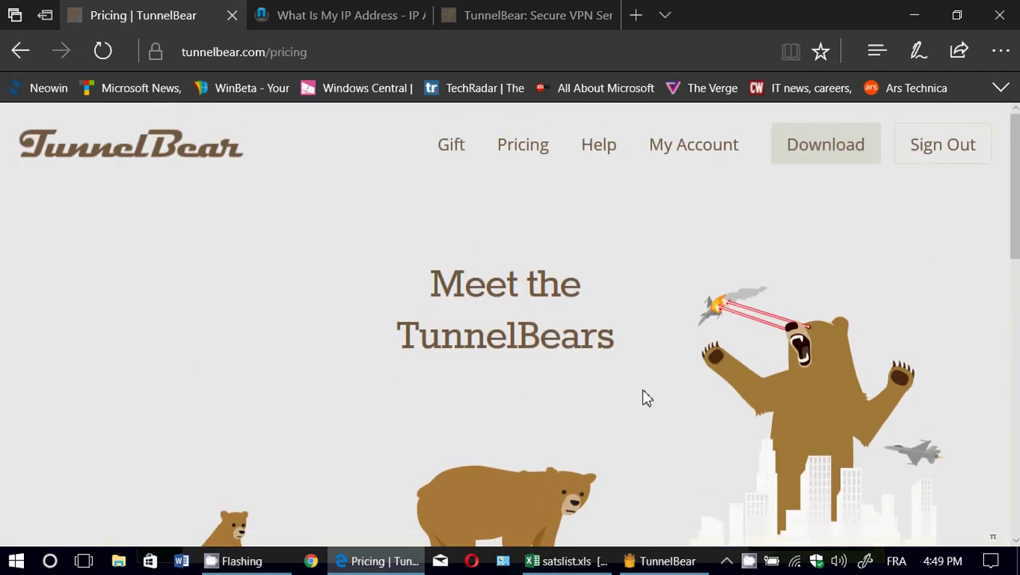
pyautogui.scroll(-2, 647, 397)
pyautogui.scroll(3, 647, 397)
pyautogui.scroll(-1, 646, 397)
pyautogui.scroll(2, 646, 397)
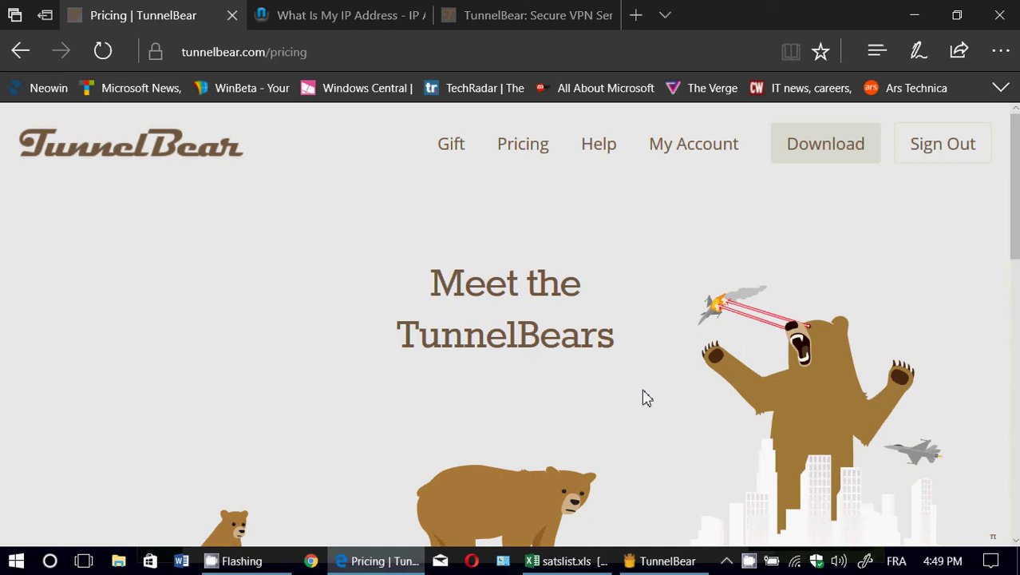
pyautogui.scroll(-3, 647, 398)
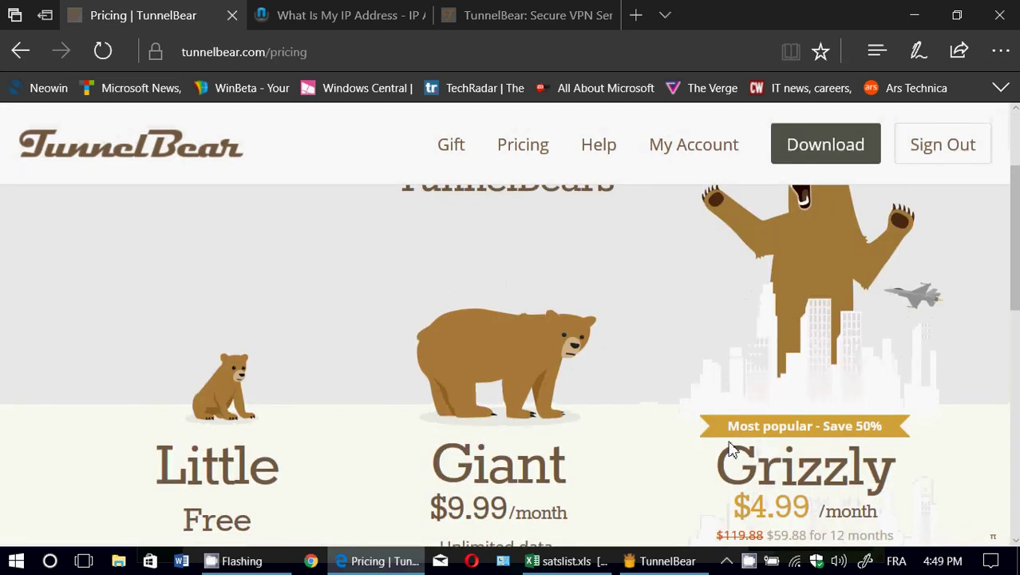
pyautogui.scroll(3, 600, 349)
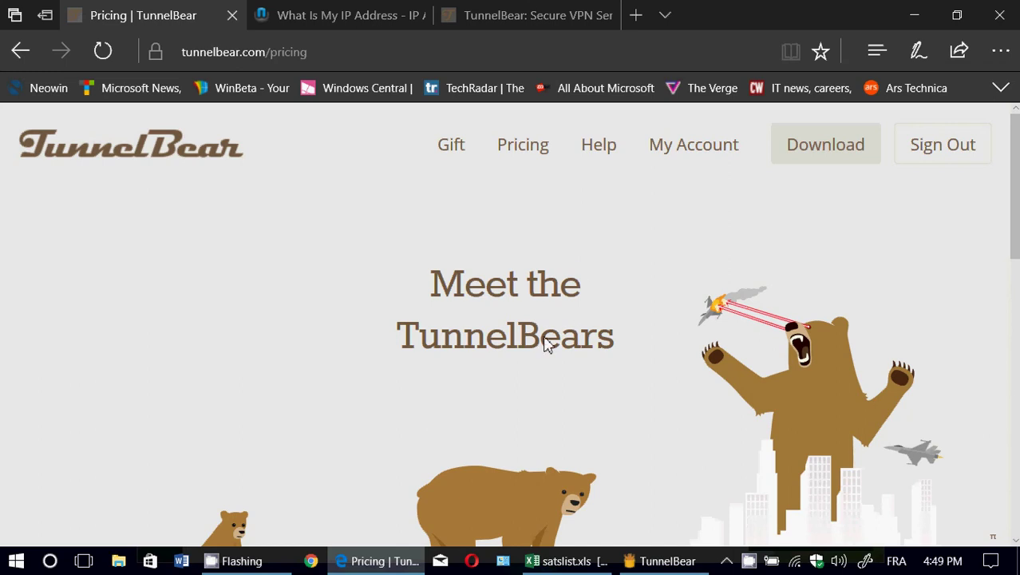
# - Return to the TunnelBear download page and dismiss the download prompt for TunnelBear-Installer.exe
pyautogui.moveTo(517, 8)
pyautogui.click(19, 52)
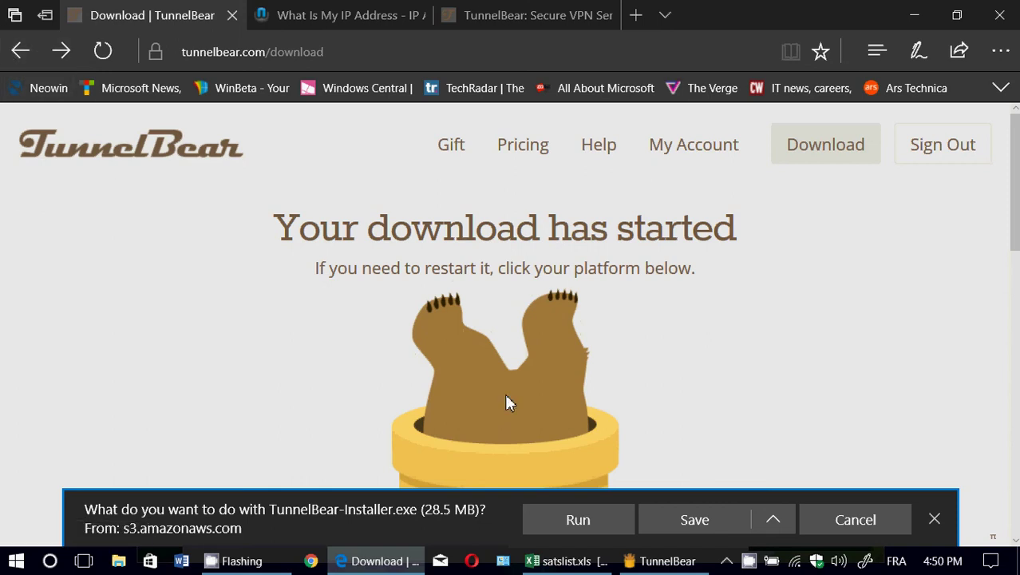
pyautogui.click(934, 519)
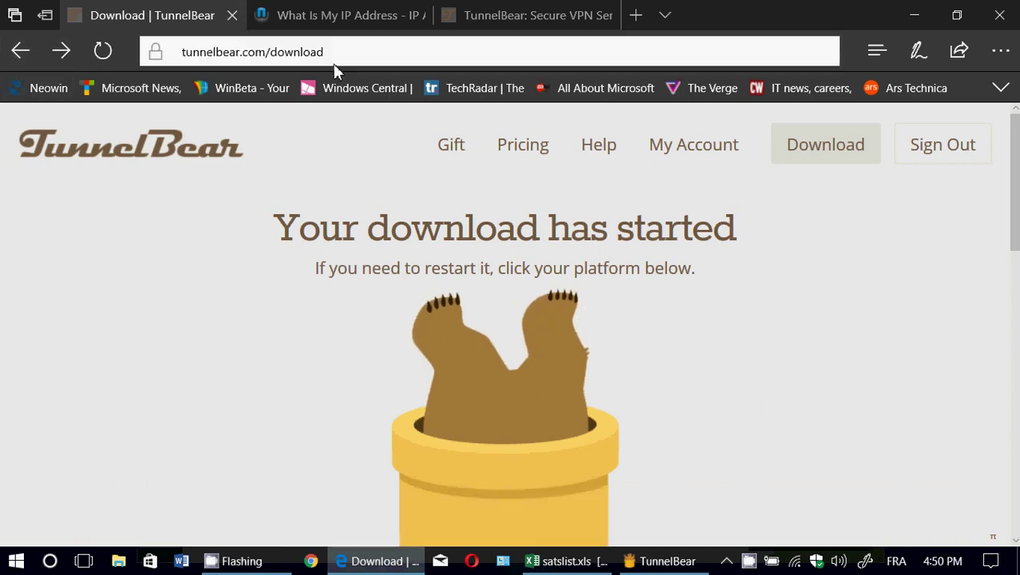
# - Reopen the TunnelBear home page and look over its introduction and press quotes
pyautogui.click(510, 13)
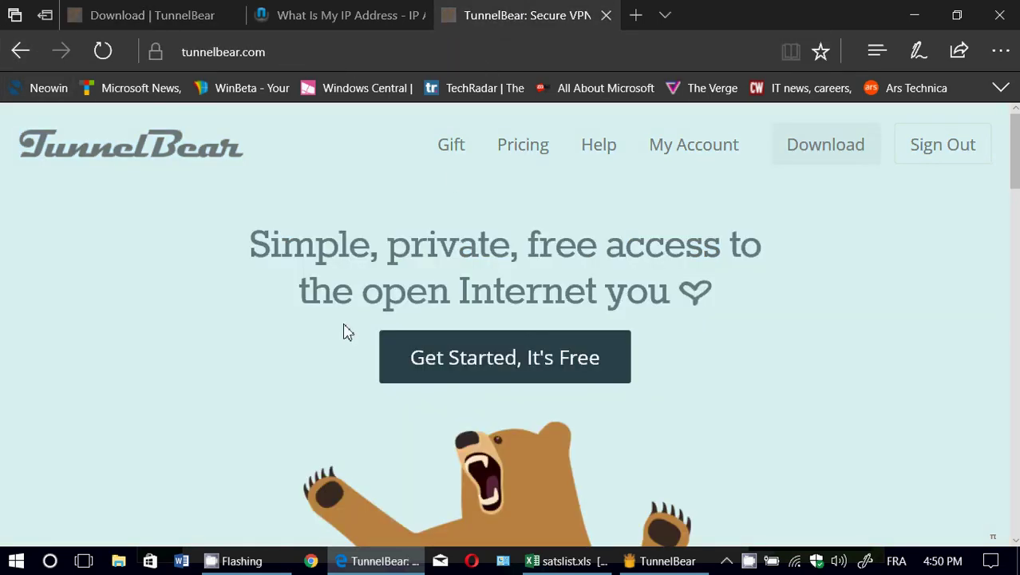
pyautogui.scroll(-6, 345, 327)
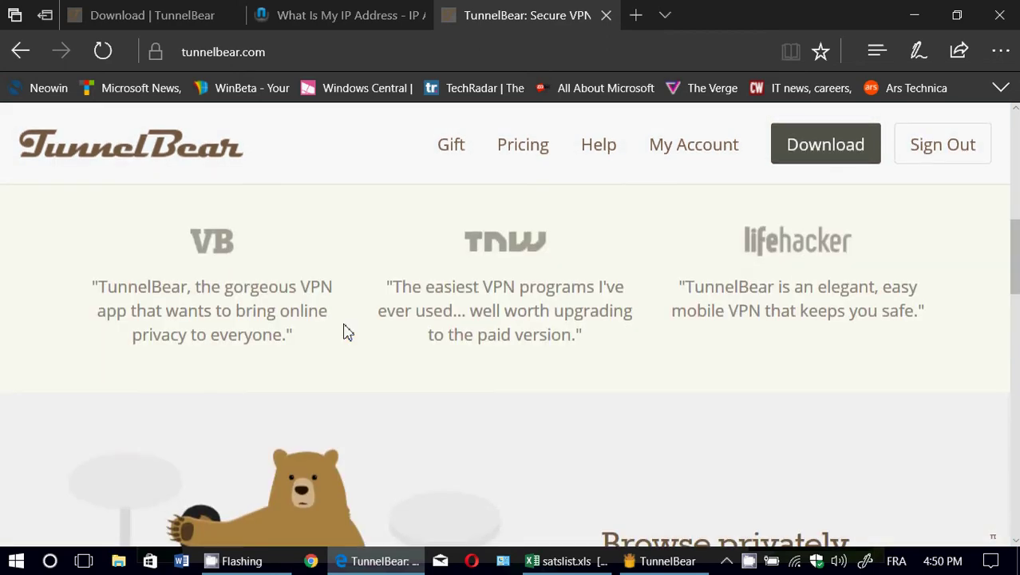
pyautogui.scroll(6, 345, 332)
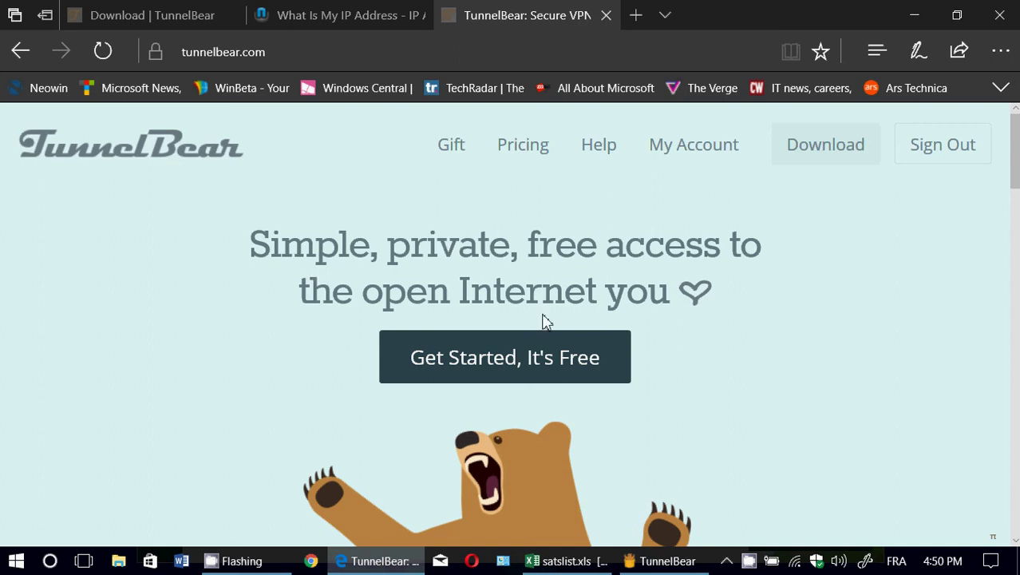
pyautogui.scroll(-2, 759, 391)
pyautogui.scroll(2, 760, 391)
# - In the TunnelBear app, turn the VPN off and on again, and set the connection country to United Kingdom
pyautogui.click(667, 561)
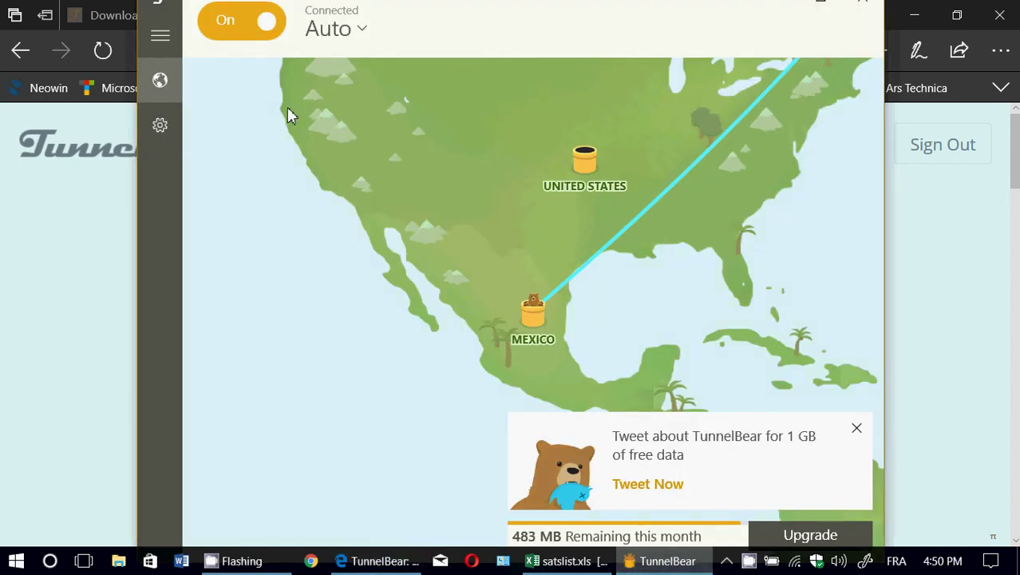
pyautogui.click(224, 27)
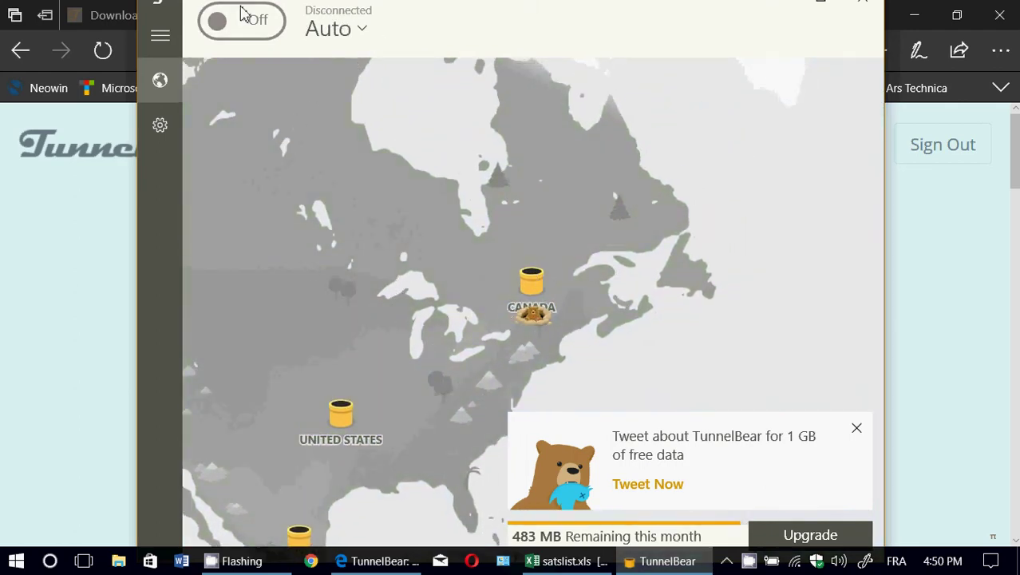
pyautogui.click(258, 29)
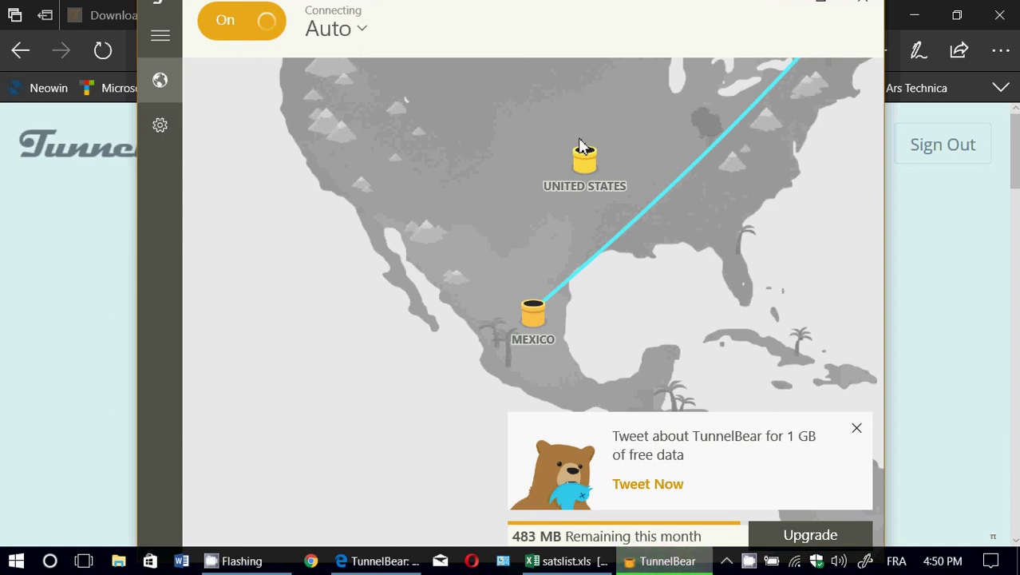
pyautogui.click(351, 30)
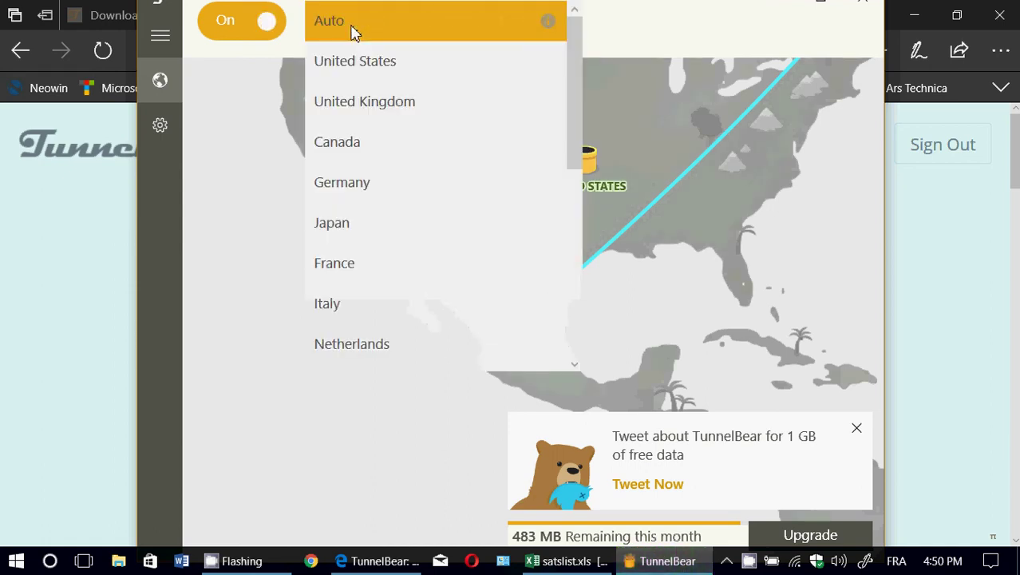
pyautogui.click(381, 114)
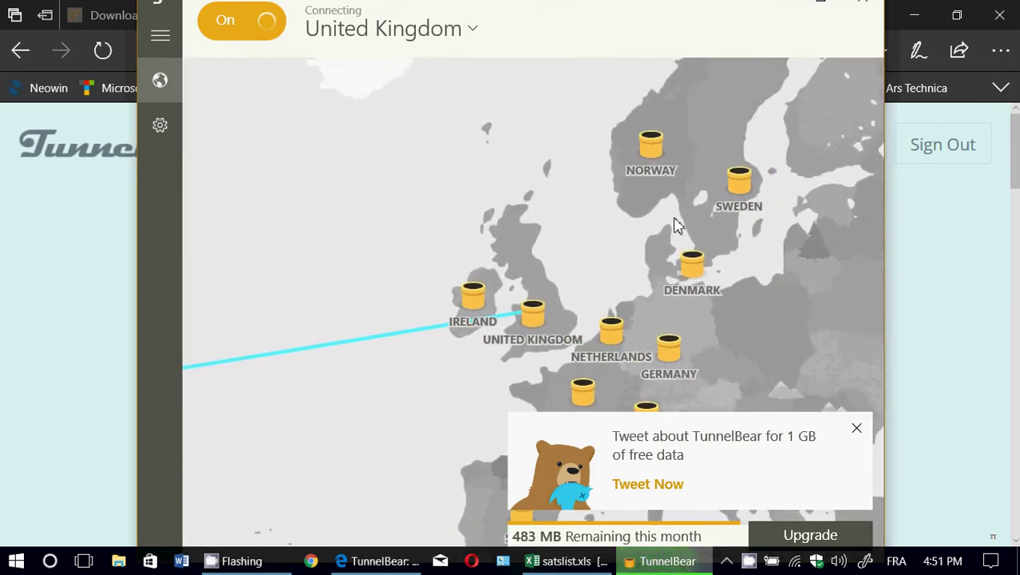
# - Switch to the browser, reload whatismyip.com and check the IP address, city, country and ISP it reports
pyautogui.click(1006, 141)
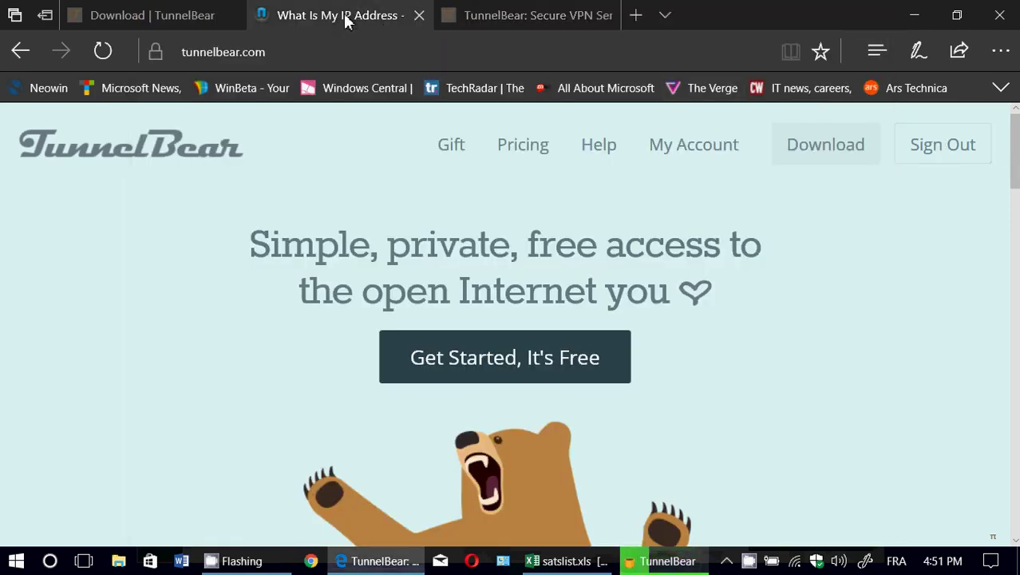
pyautogui.click(341, 15)
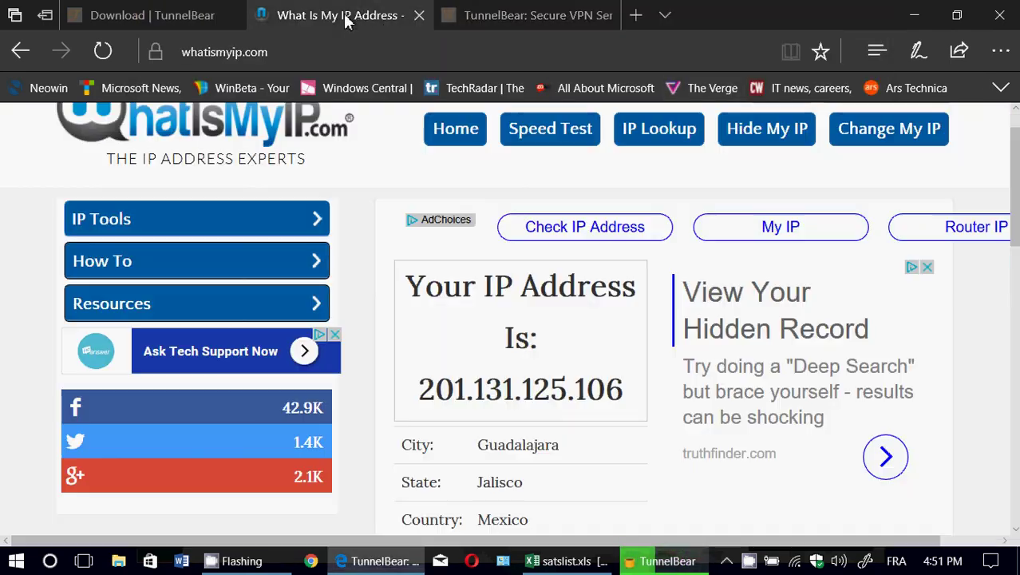
pyautogui.click(392, 61)
pyautogui.press('Return')
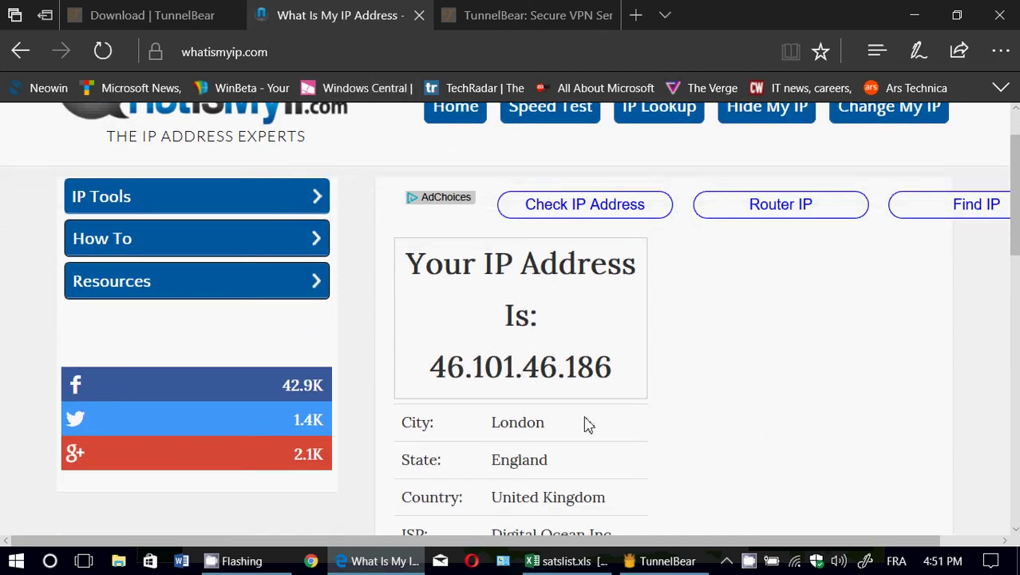
pyautogui.scroll(-1, 583, 421)
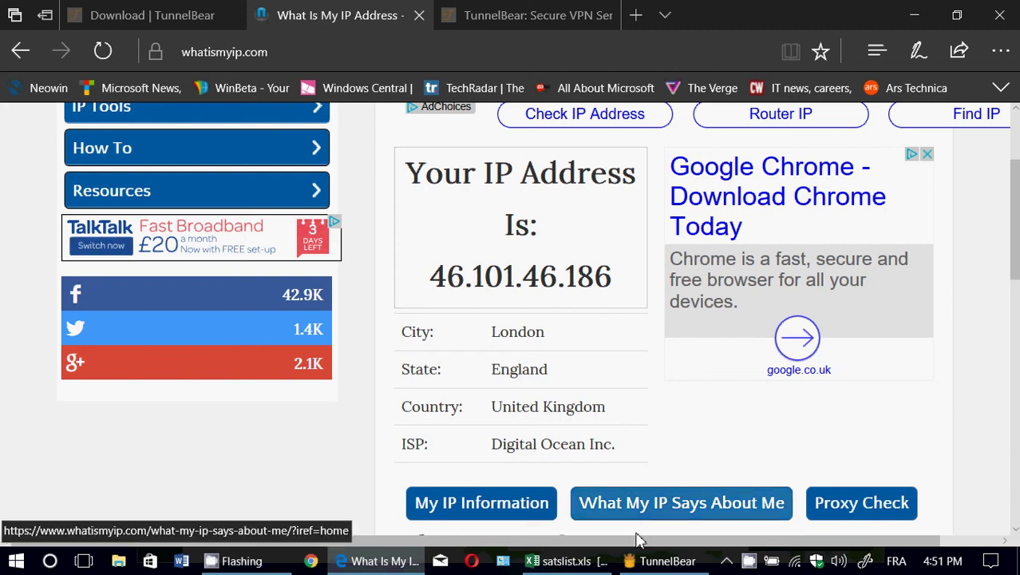
# - Switch to the TunnelBear app, turn the VPN off and close the app window
pyautogui.click(667, 560)
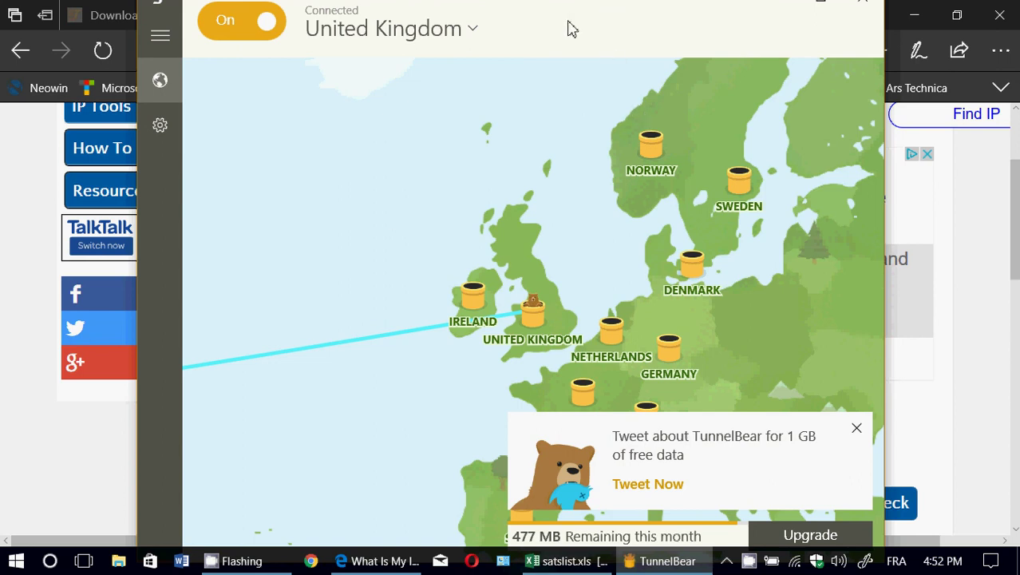
pyautogui.click(244, 28)
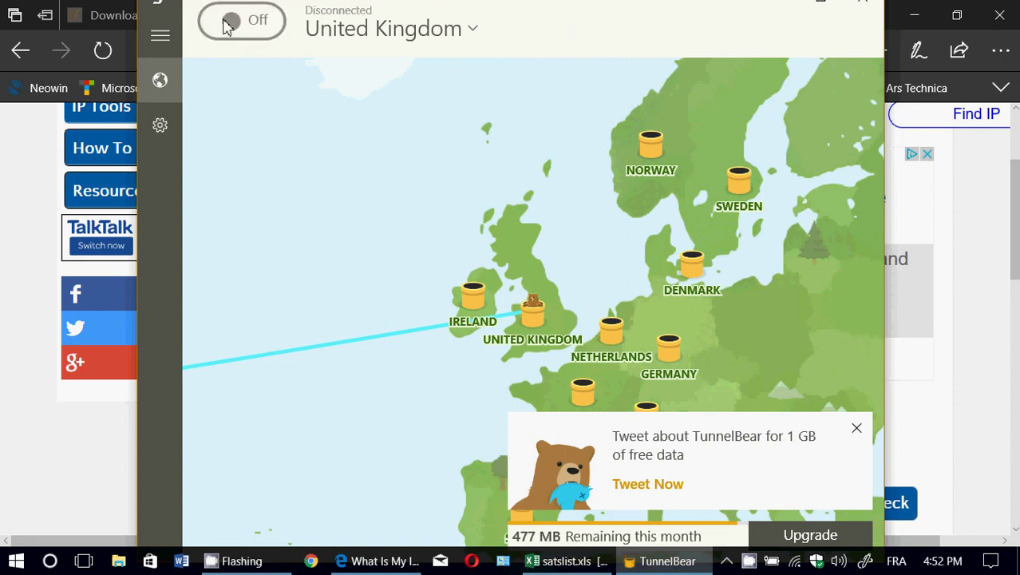
pyautogui.click(864, 3)
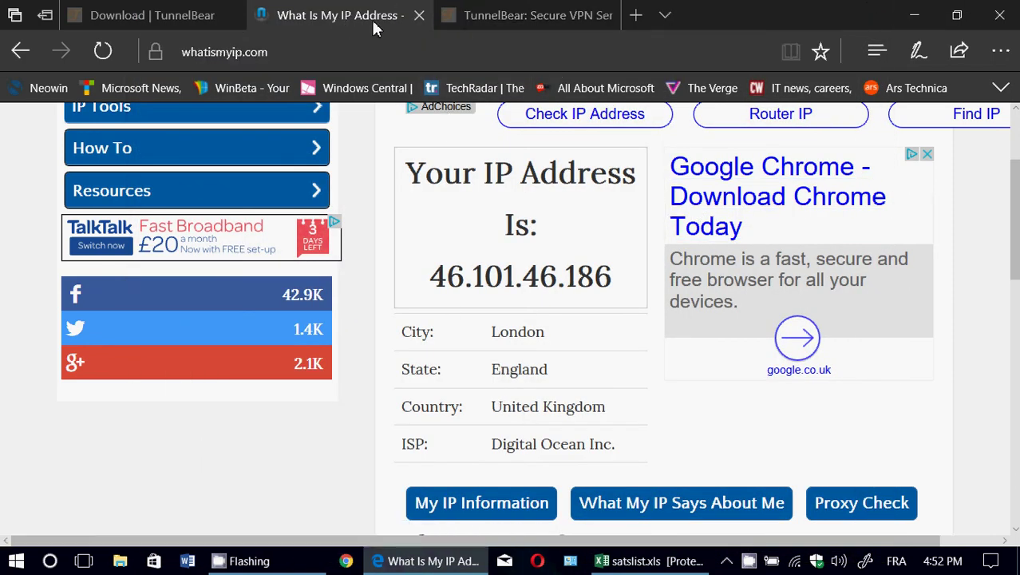
# - Close the What Is My IP page and copy the web address of the TunnelBear home page
pyautogui.click(417, 17)
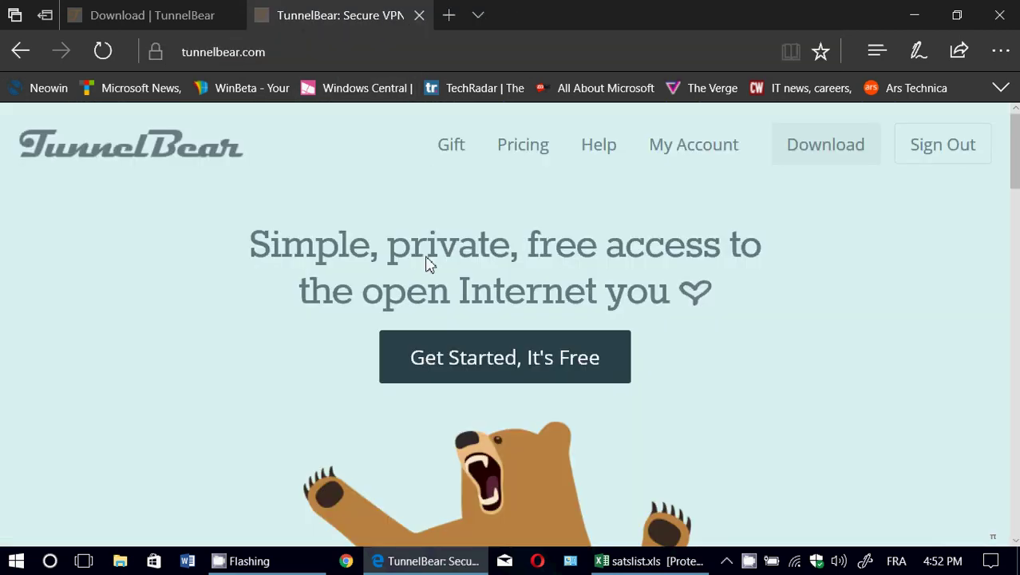
pyautogui.click(340, 51)
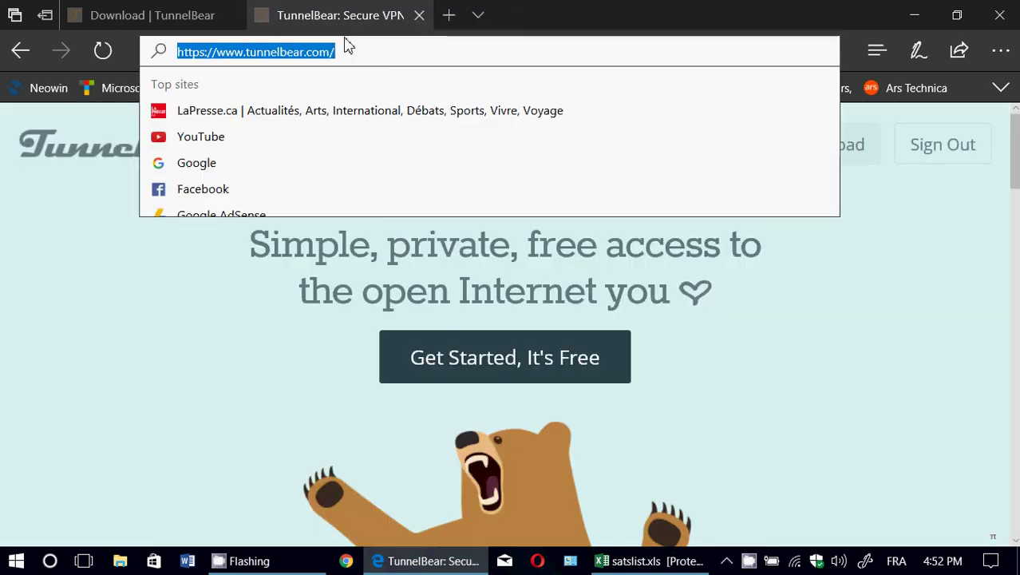
pyautogui.rightClick(330, 57)
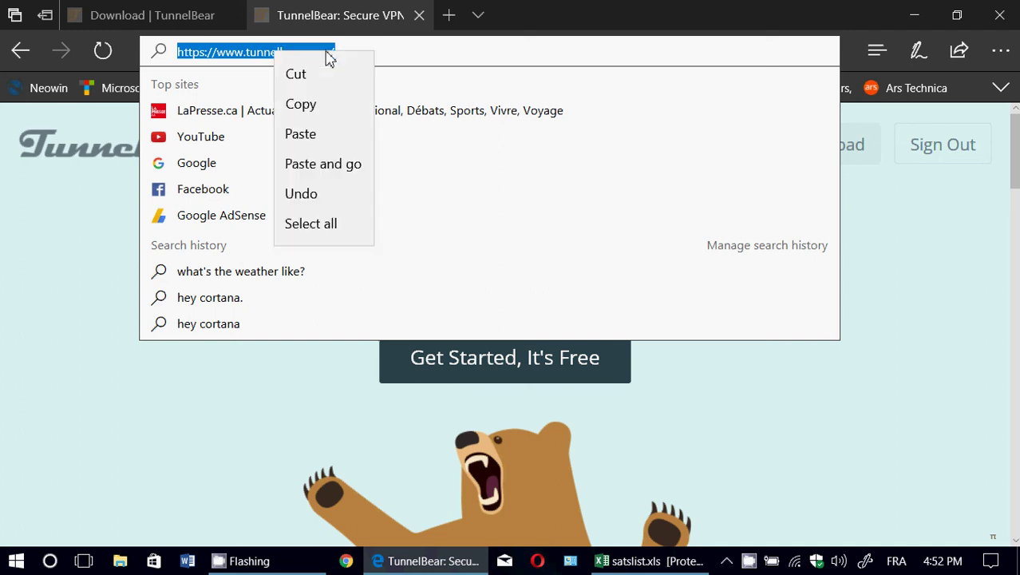
pyautogui.click(329, 104)
pyautogui.click(883, 408)
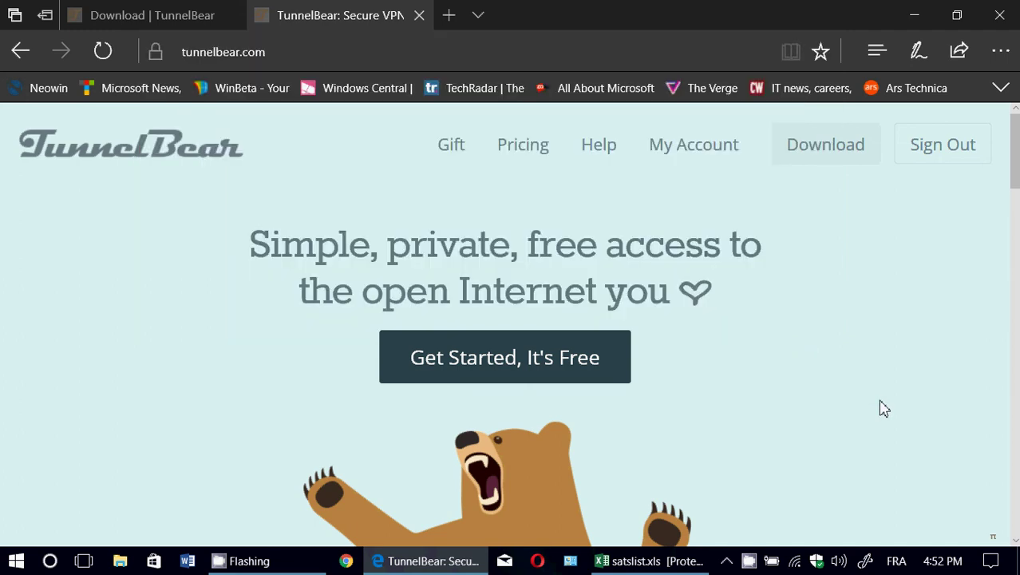